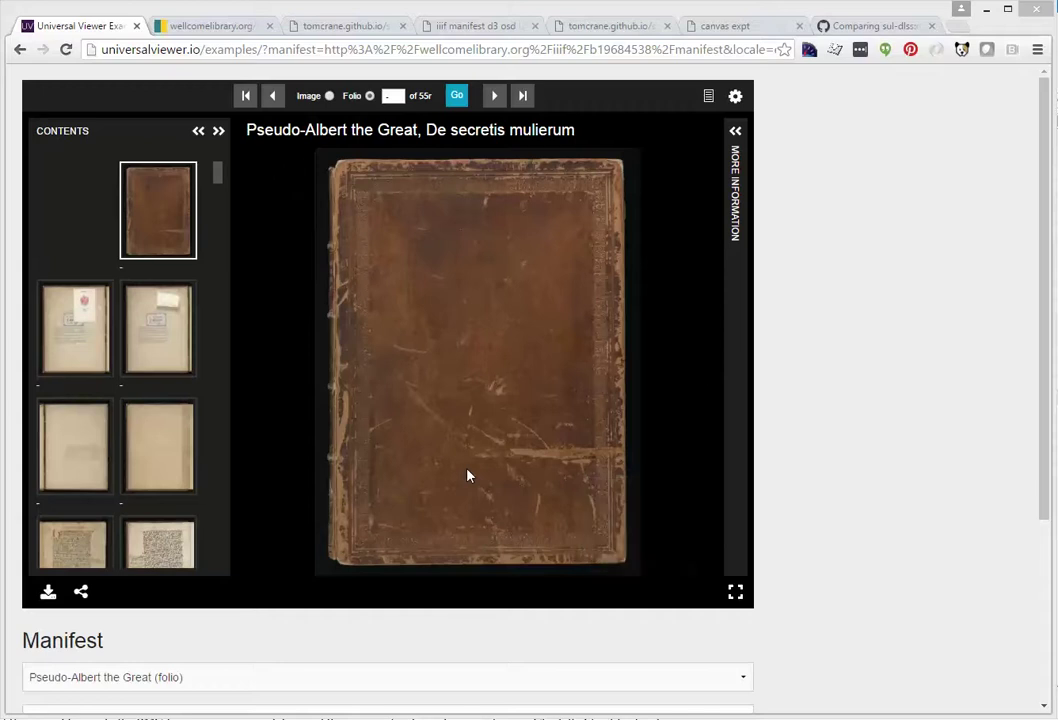
Open the bookplate spread, browse the 1r/1v and blank flyleaf spreads, then return to the bookplate.
mouse_move(462, 470)
left_click(153, 337)
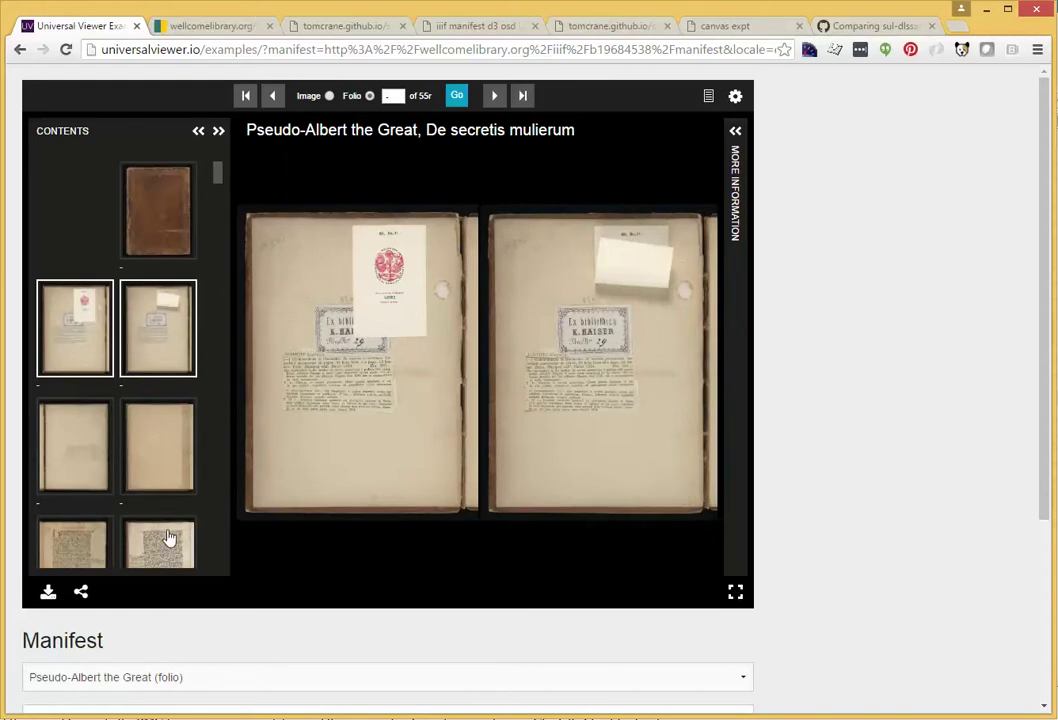
key("Right")
key("Right")
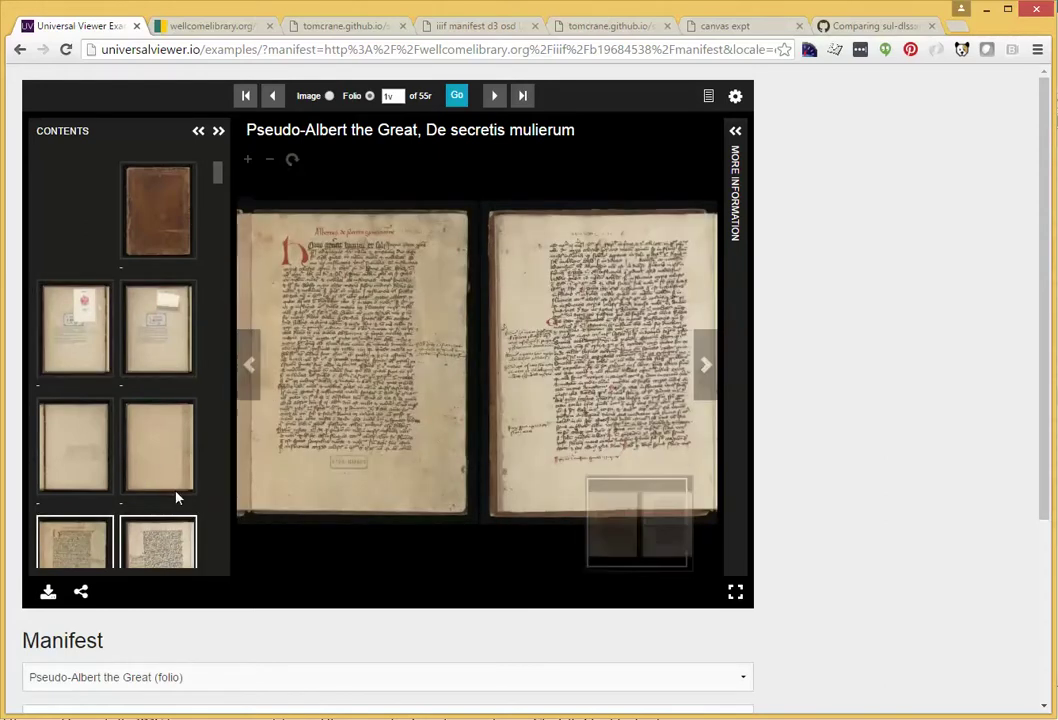
scroll(160, 500, "down", 1)
left_click(155, 400)
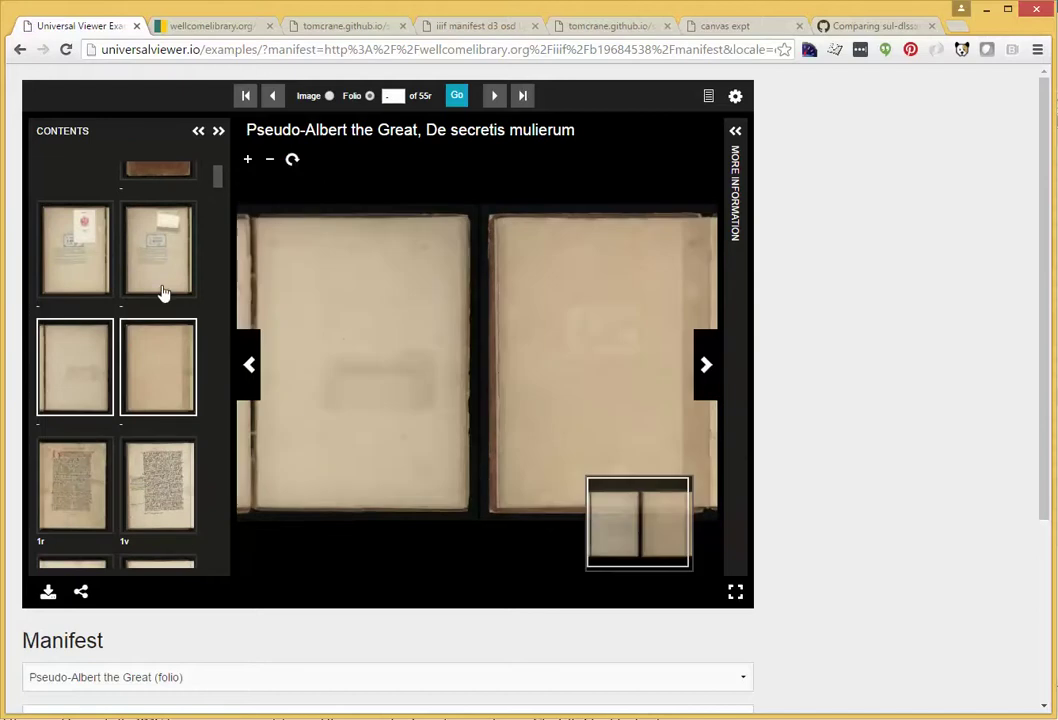
left_click(167, 280)
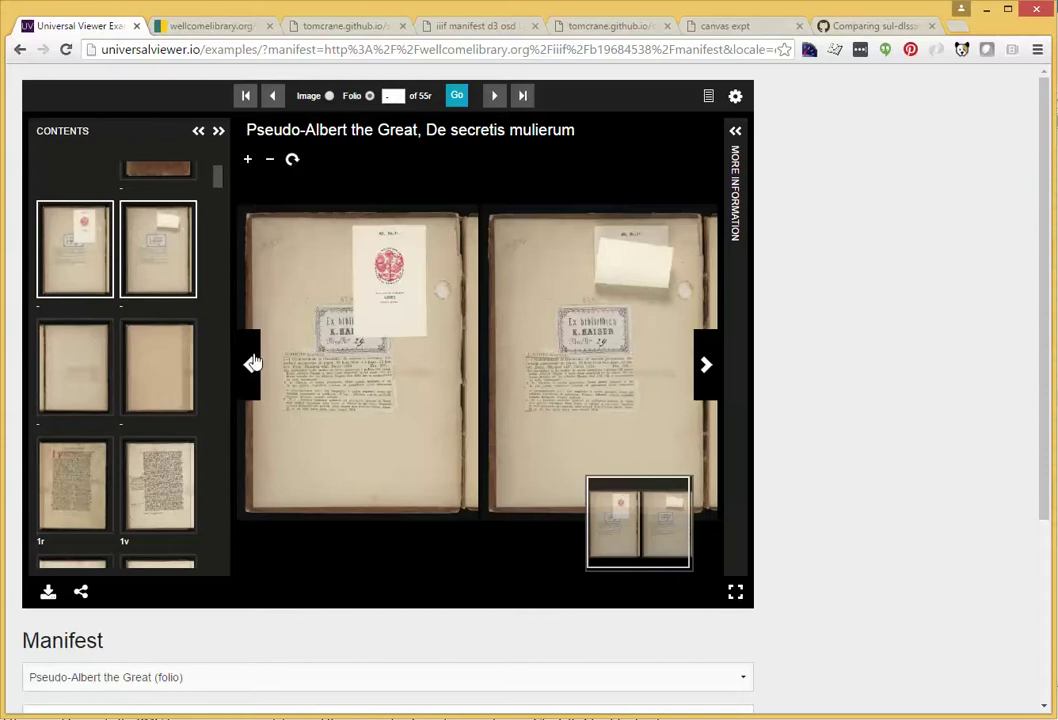
scroll(165, 380, "down", 2)
scroll(190, 300, "up", 4)
Scroll the Wellcome manifest JSON through canvas c1's image entry, then bring up foldout-as-choice.json.
left_click(214, 33)
scroll(557, 362, "down", 2)
scroll(356, 314, "up", 3)
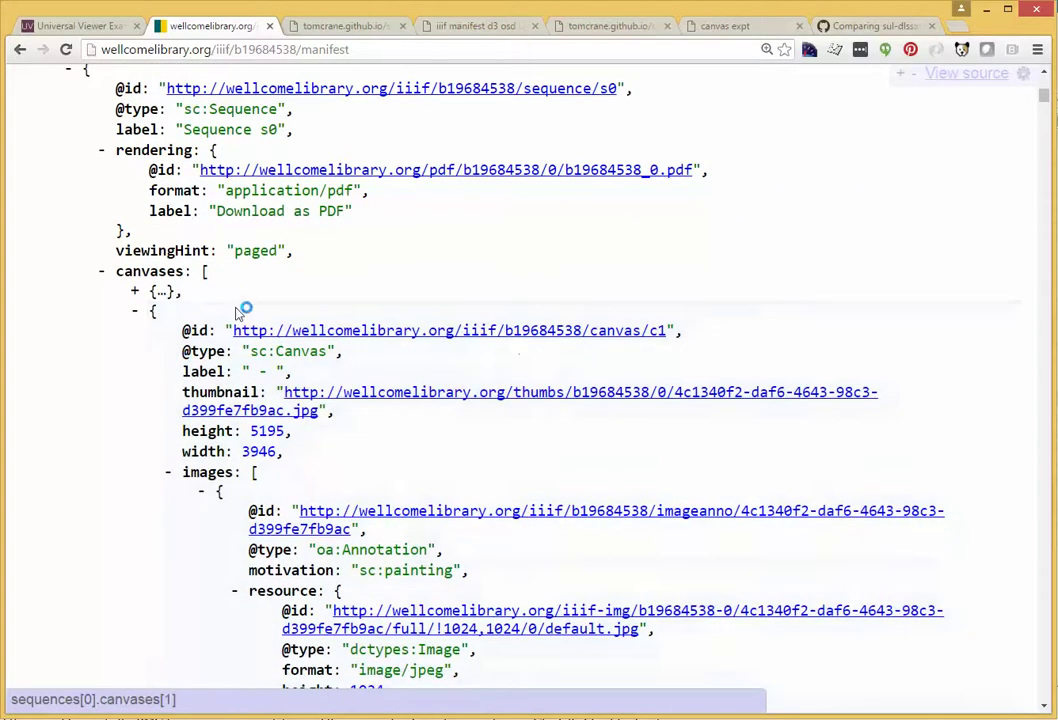
scroll(478, 362, "down", 2)
scroll(524, 390, "down", 2)
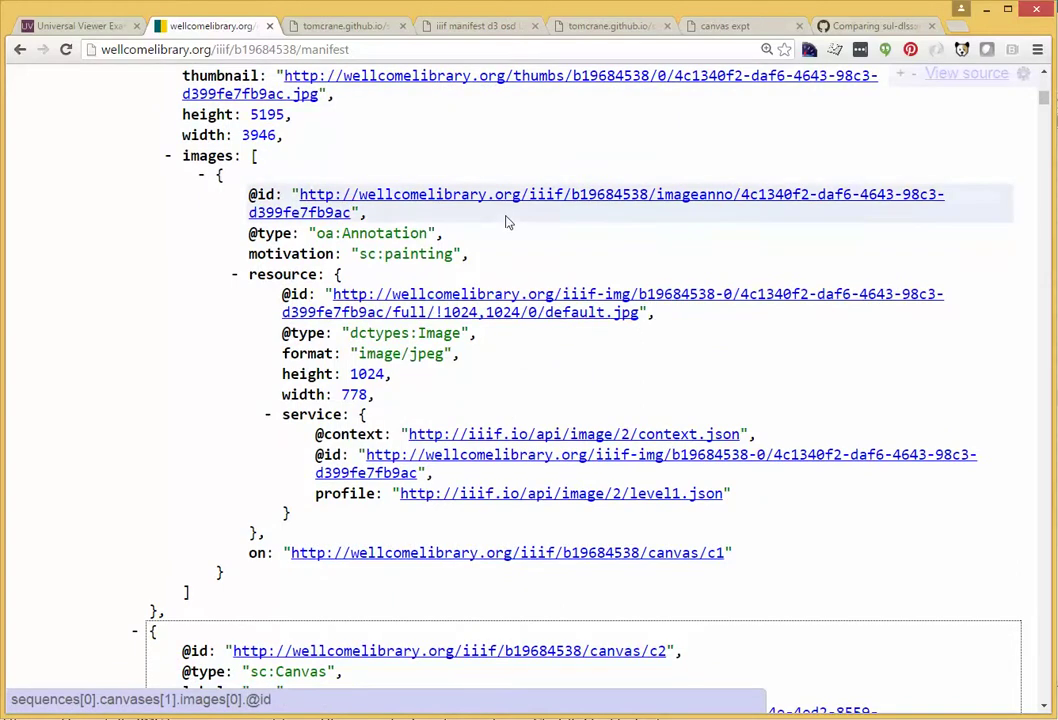
scroll(503, 265, "down", 5)
scroll(452, 236, "up", 13)
scroll(468, 314, "down", 8)
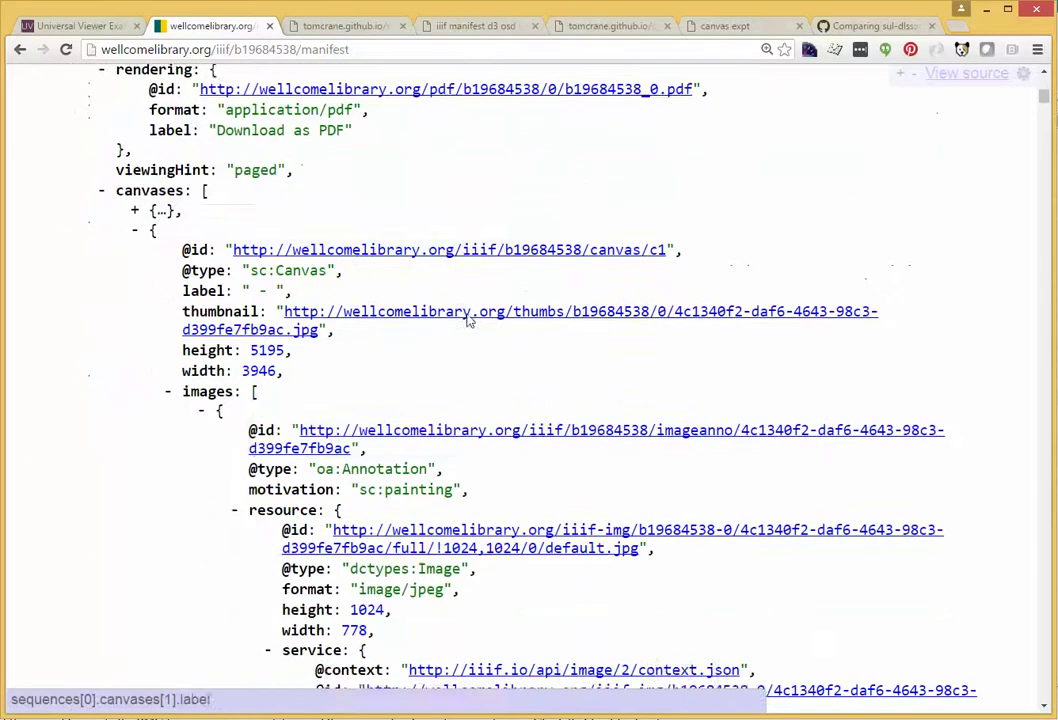
scroll(350, 349, "down", 1)
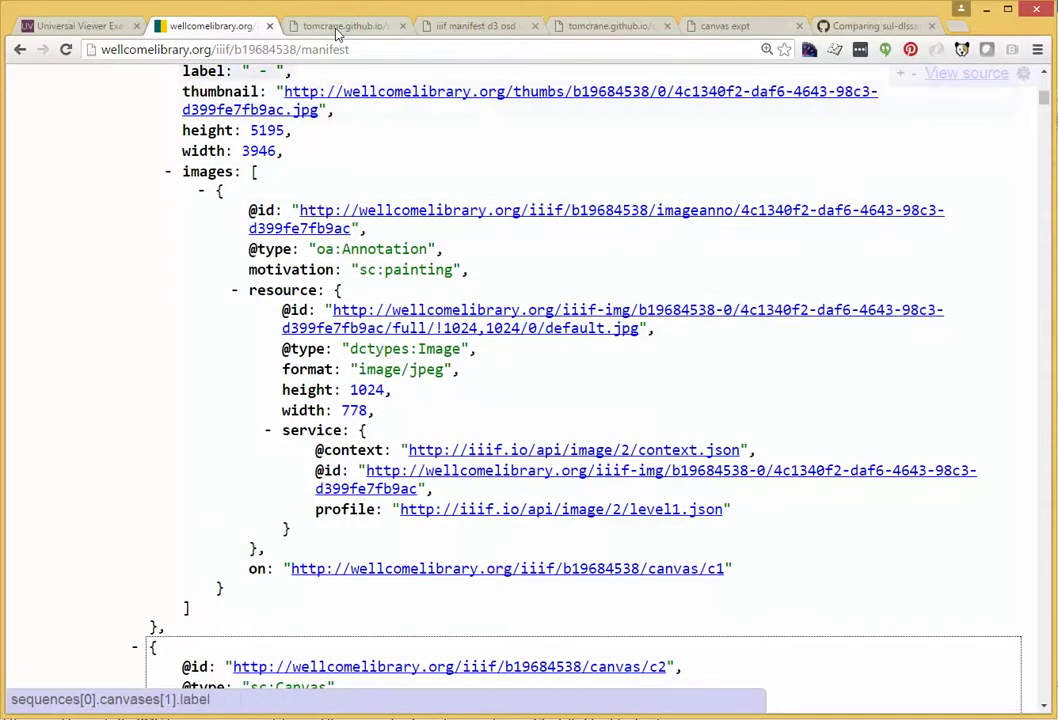
left_click(342, 26)
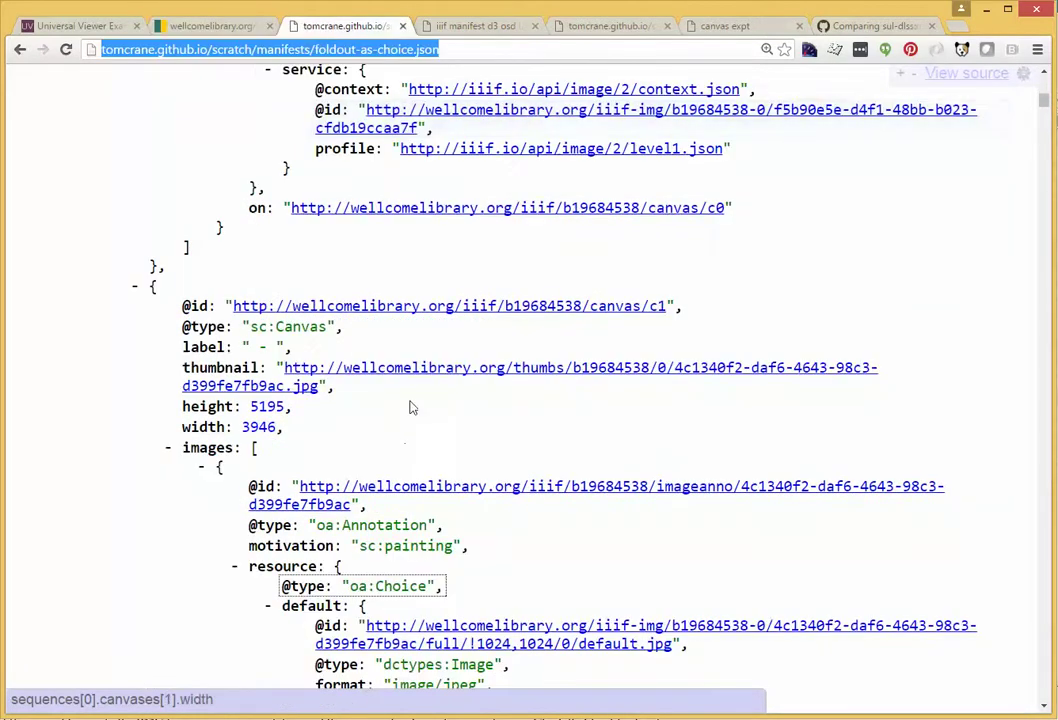
Review the oa:Choice 'flap closed' default and 'flap open' item, then open the d3 osd layout demo.
scroll(385, 350, "up", 5)
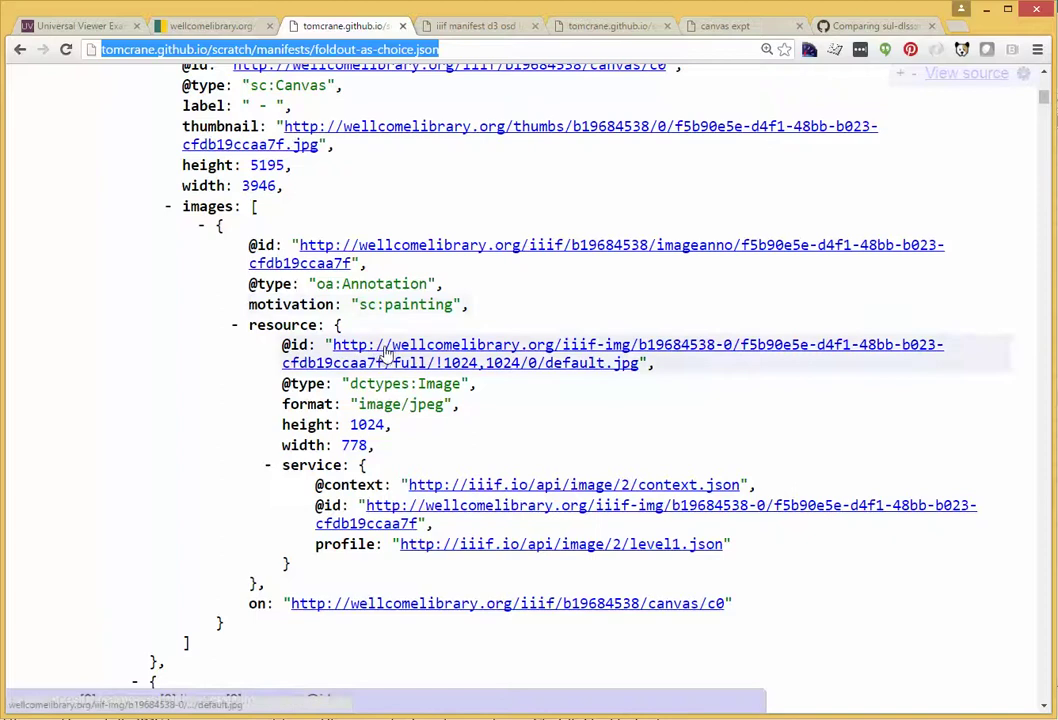
scroll(385, 350, "down", 7)
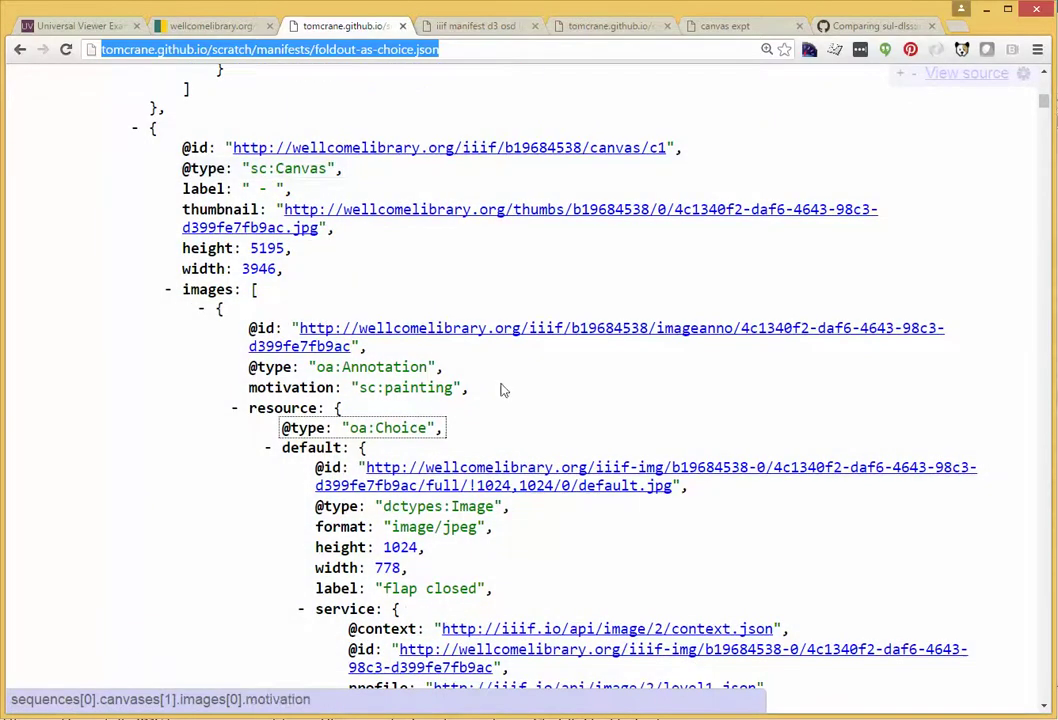
scroll(503, 390, "down", 2)
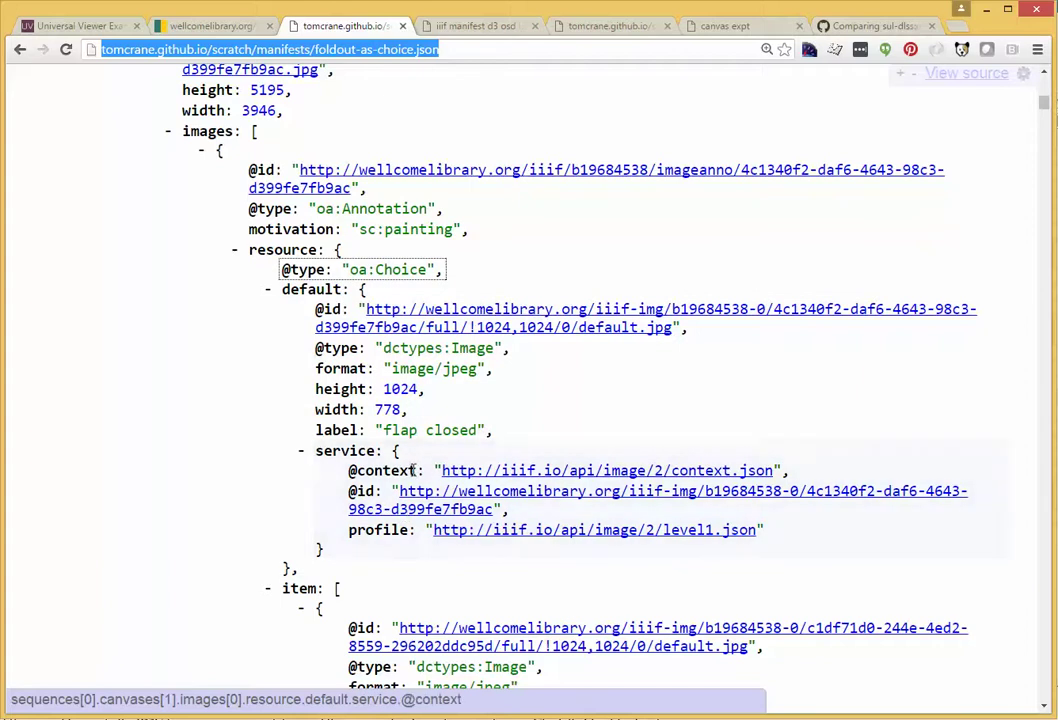
scroll(413, 470, "down", 3)
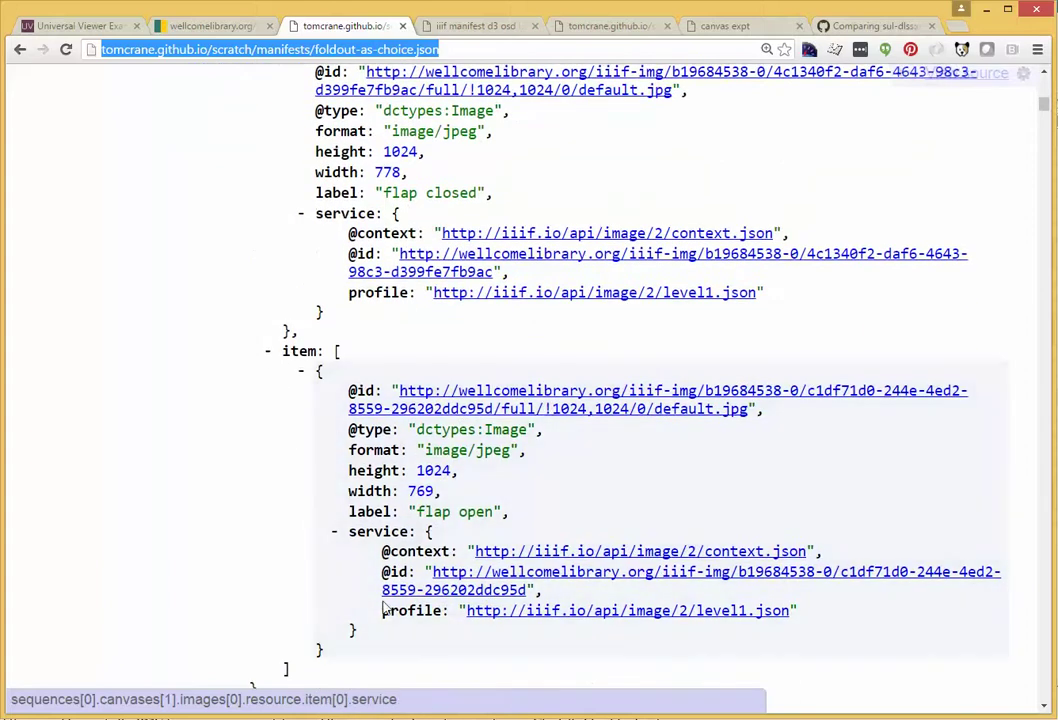
scroll(421, 295, "up", 1)
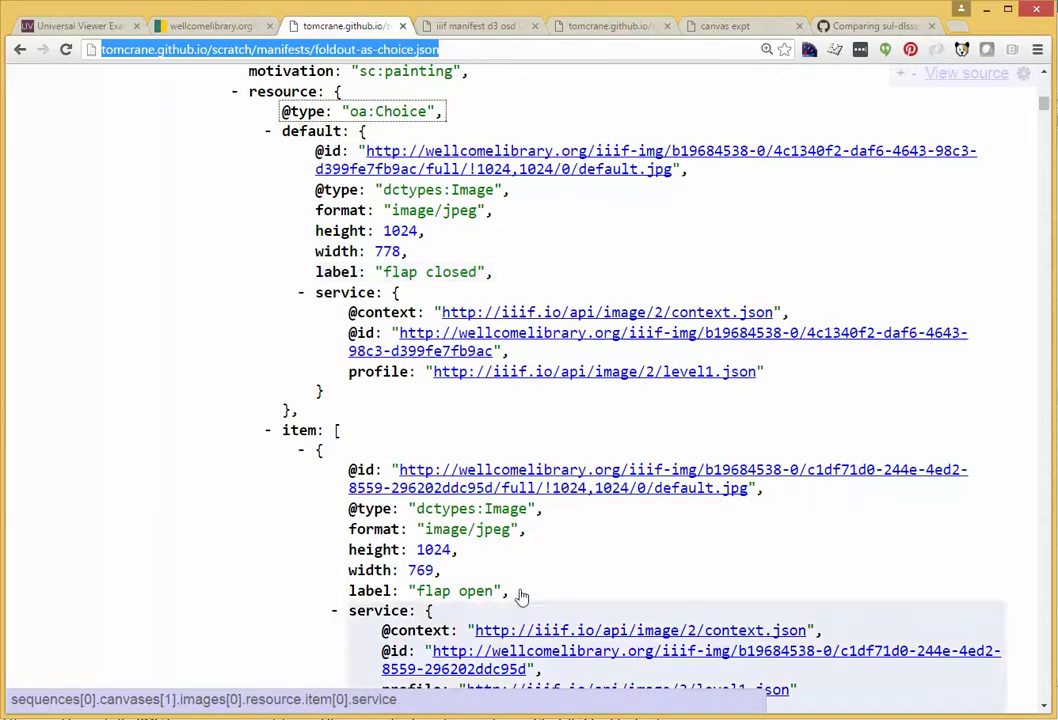
scroll(520, 595, "down", 1)
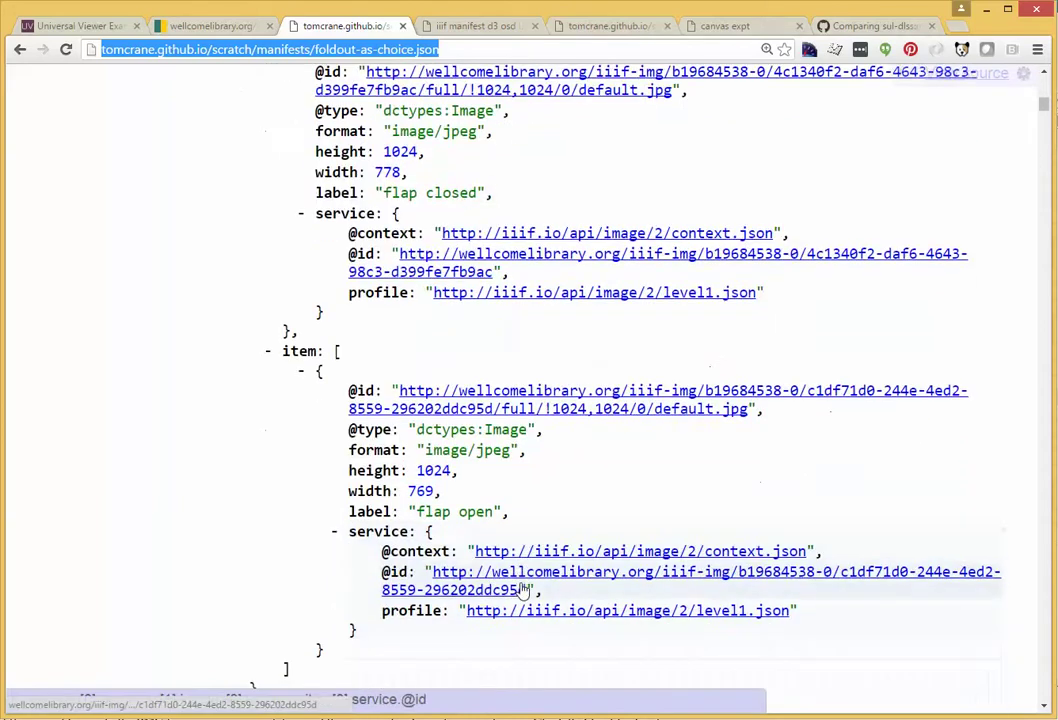
left_click(473, 28)
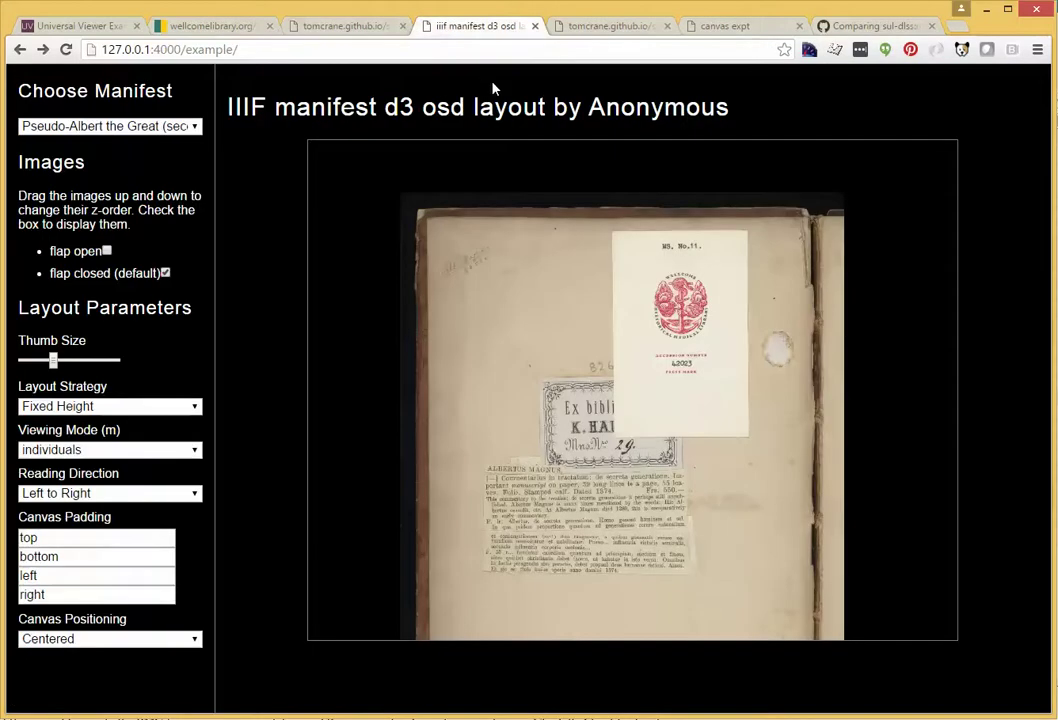
Toggle the 'flap open' image layer on and off twice.
left_click(107, 251)
left_click(107, 251)
left_click(107, 251)
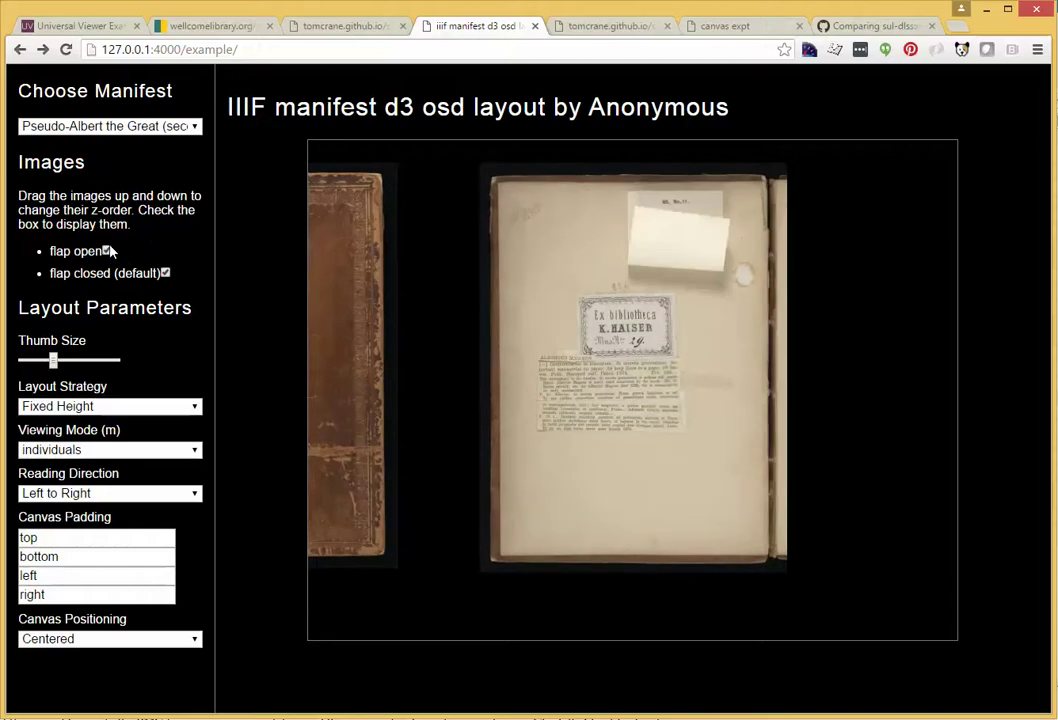
left_click(107, 251)
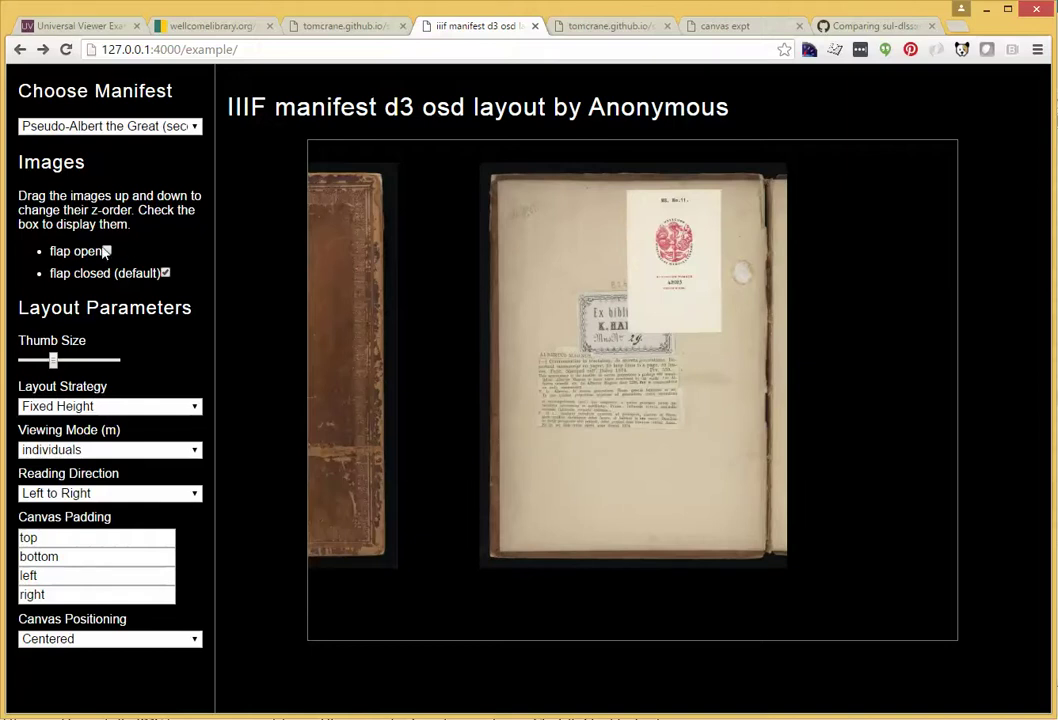
Reload, set Viewing Mode to paged spreads, zoom into the first spread, and reload again.
key("F5")
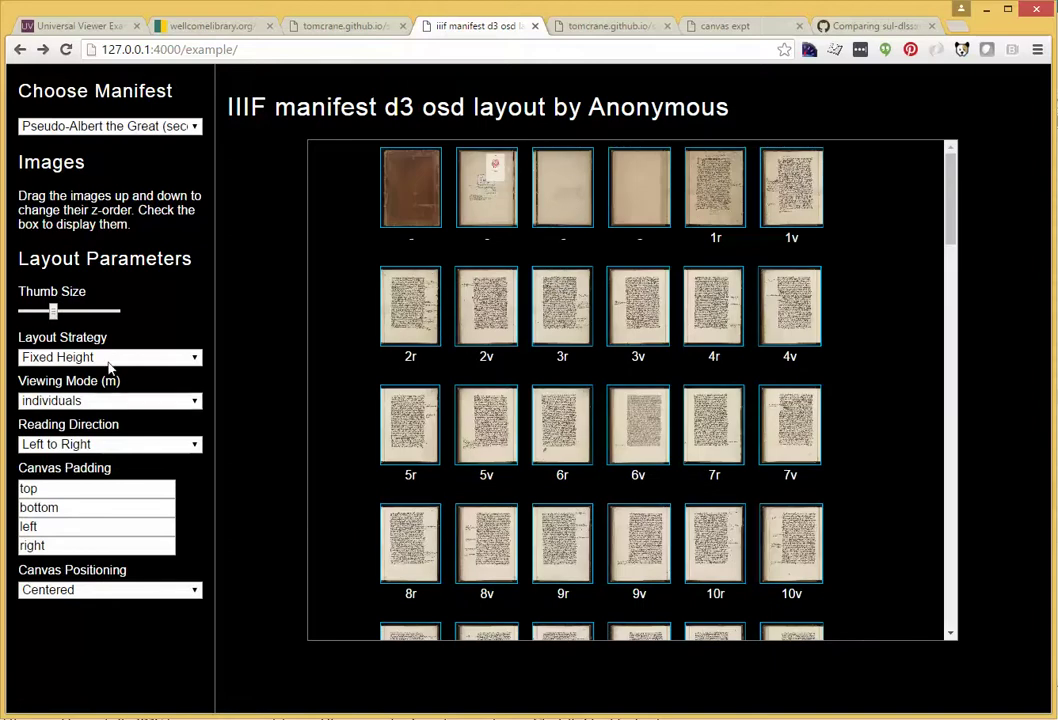
left_click(82, 401)
left_click(64, 435)
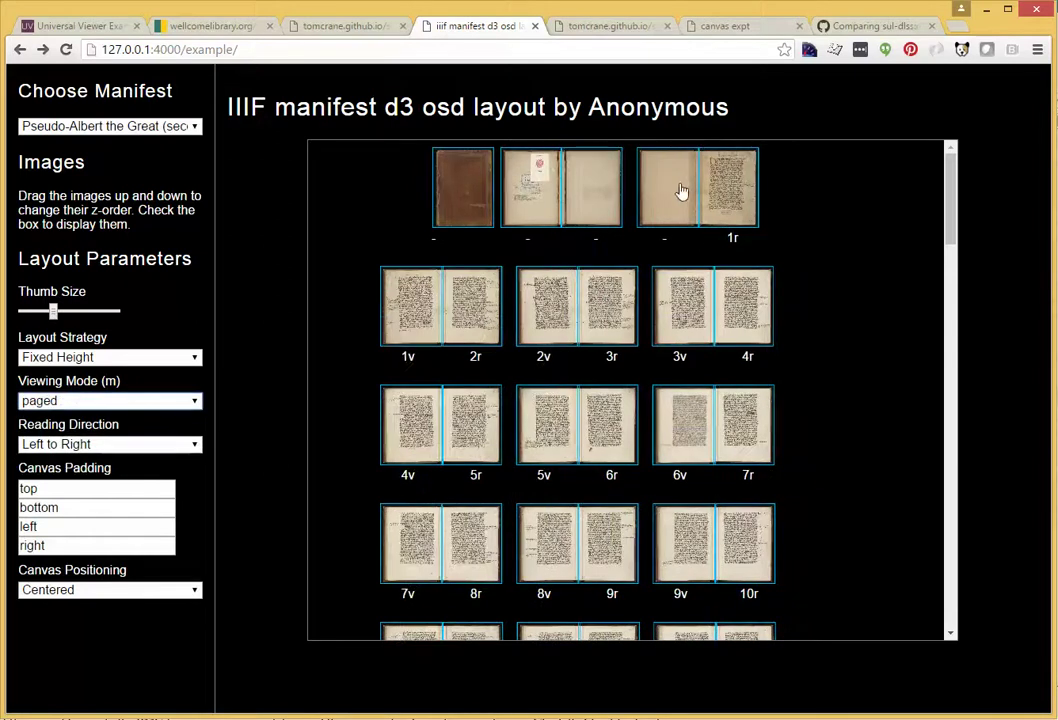
left_click(680, 191)
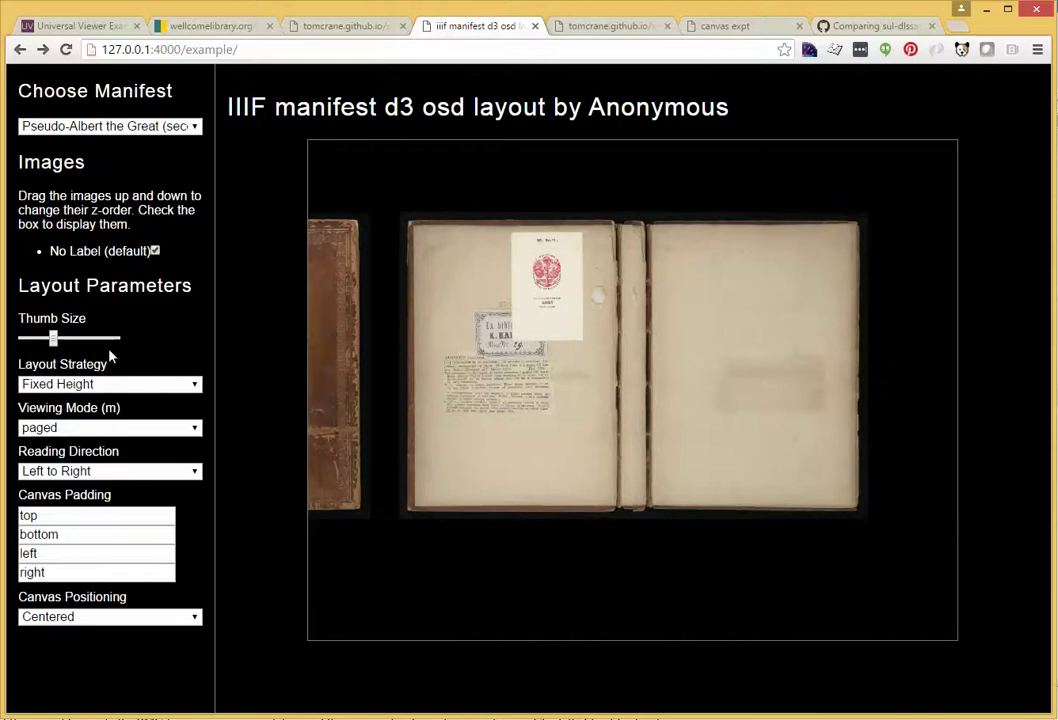
key("F5")
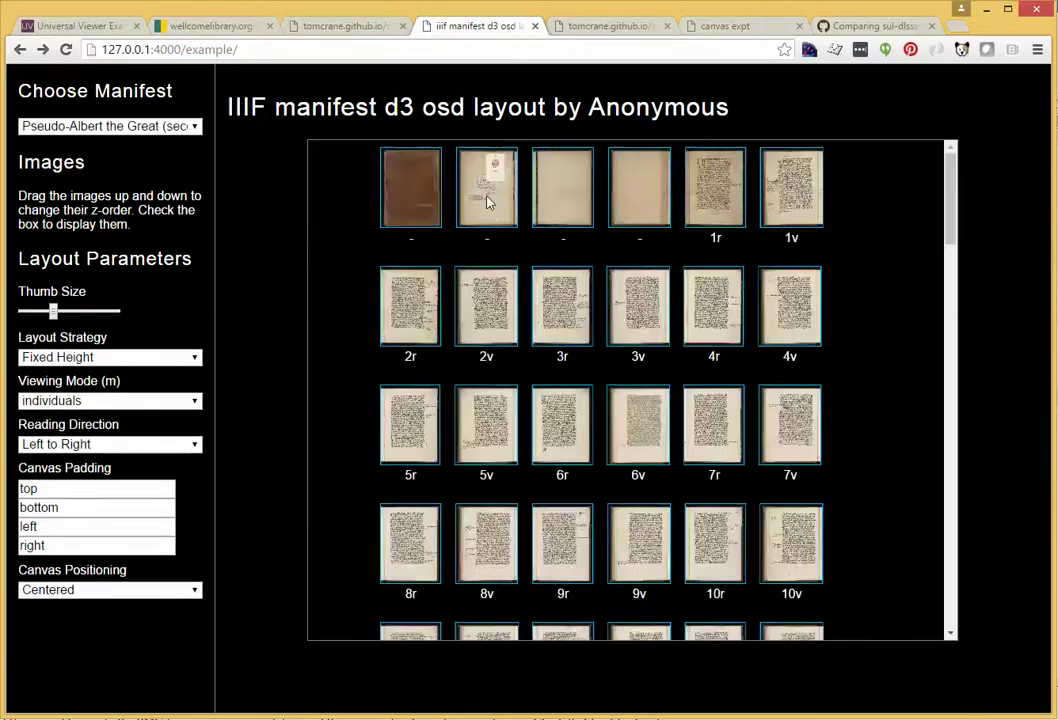
On the bookplate page, compare flap open and closed, leaving it closed, then bring up john-dee.json.
left_click(487, 202)
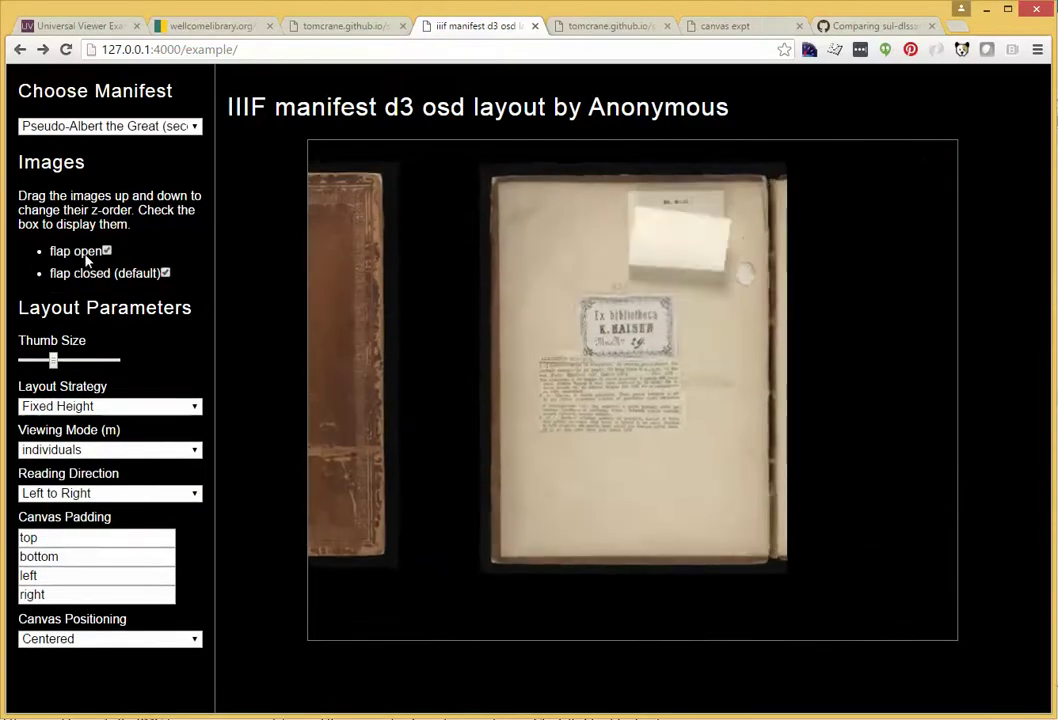
left_click(87, 255)
left_click(86, 256)
left_click(86, 256)
left_click(85, 255)
scroll(700, 295, "up", 5)
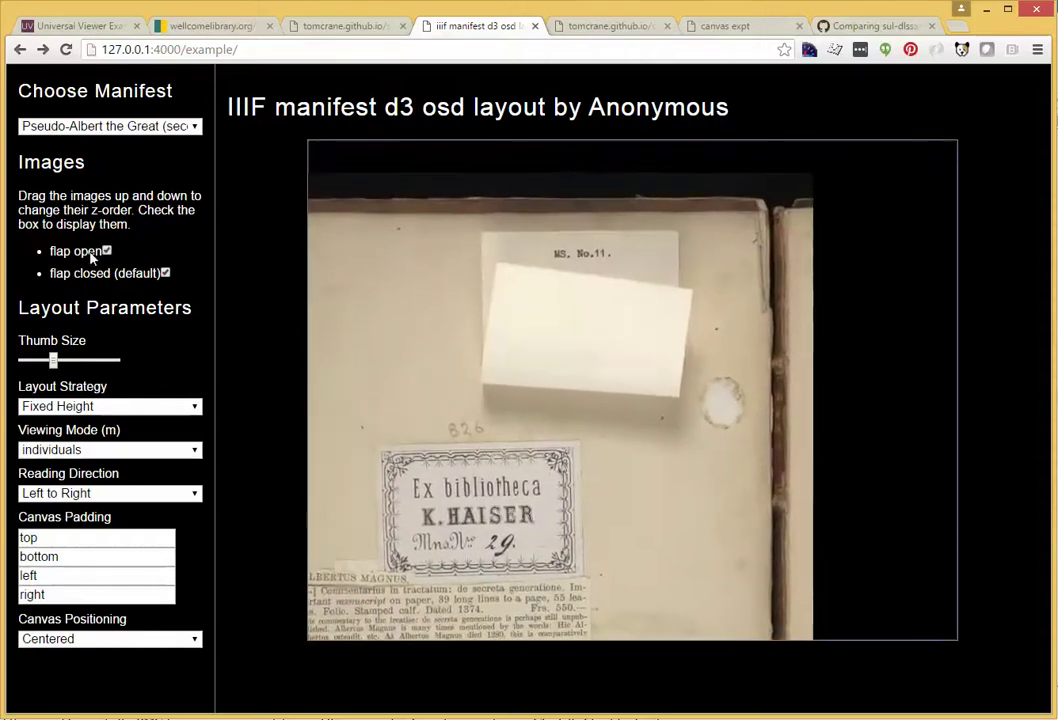
left_click(86, 255)
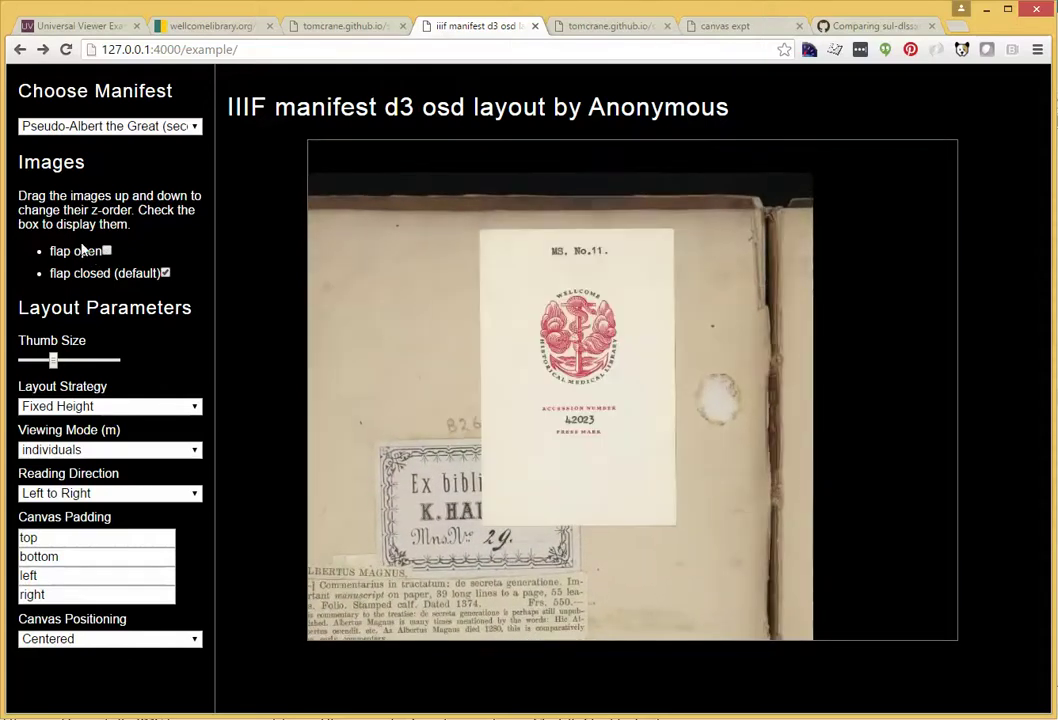
left_click(592, 25)
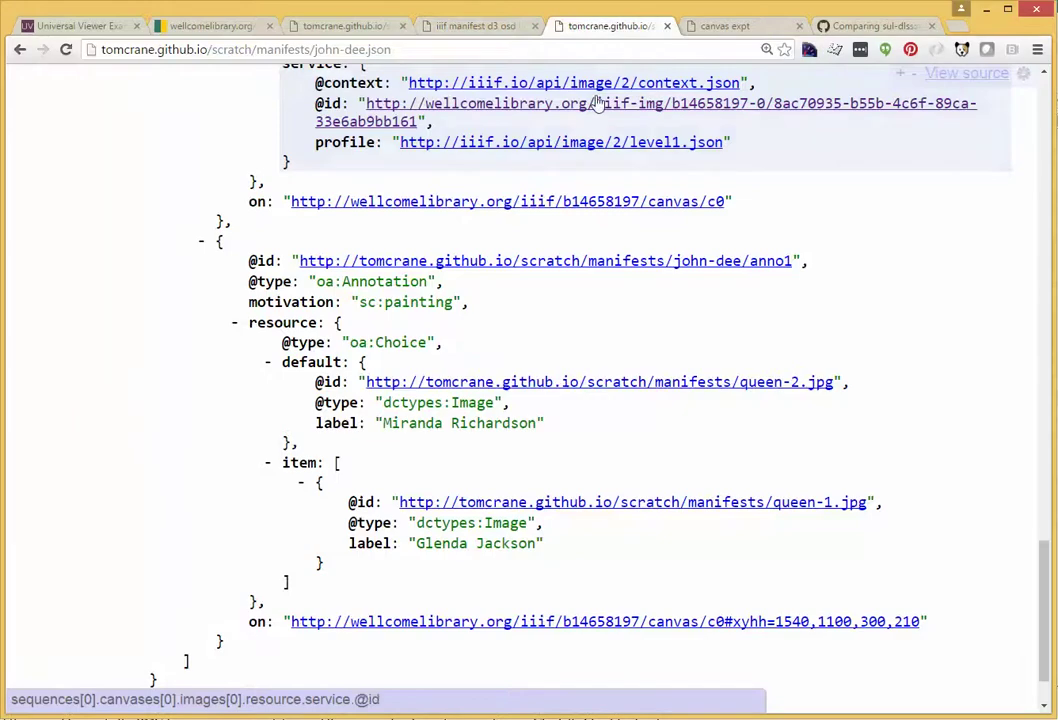
Scroll john-dee.json to the oa:Choice of queen-2.jpg and queen-1.jpg, then open the canvas expt page.
mouse_move(1046, 577)
left_mouse_down()
mouse_move(1003, 361)
mouse_move(1001, 456)
mouse_move(1016, 491)
mouse_move(986, 500)
left_mouse_up()
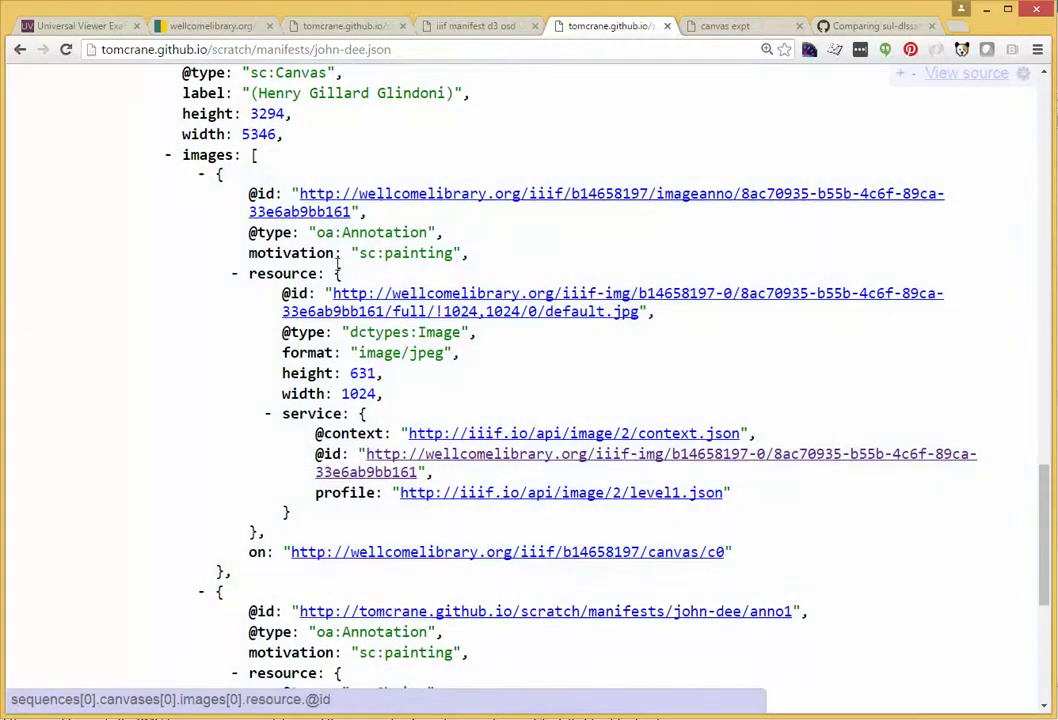
scroll(415, 400, "down", 3)
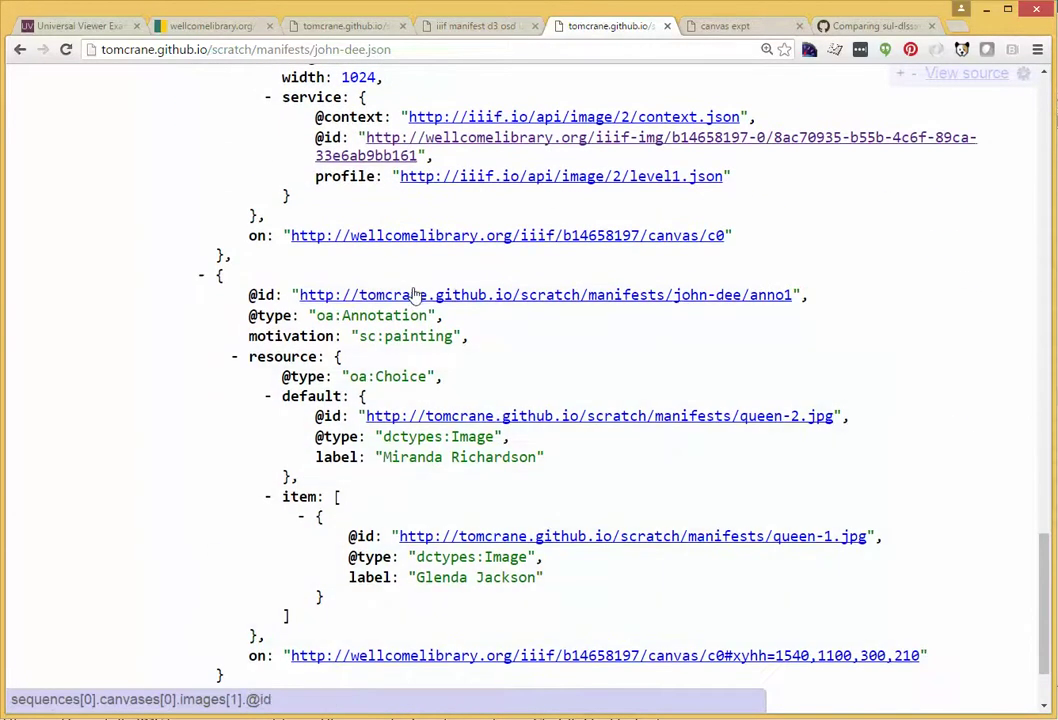
scroll(500, 330, "down", 1)
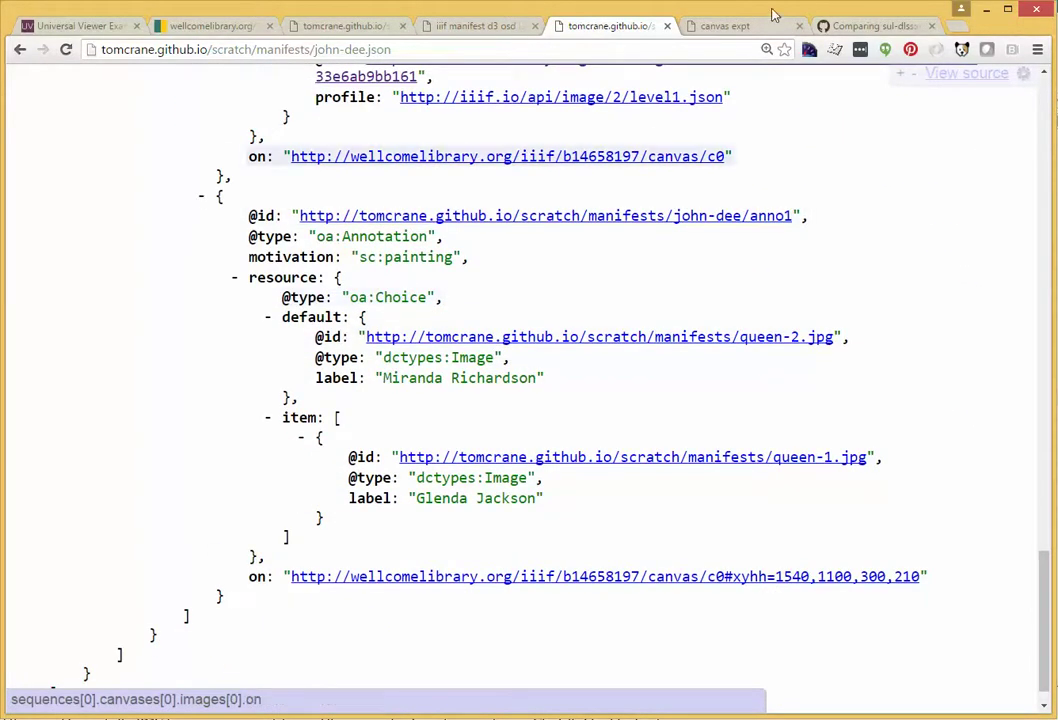
left_click(735, 27)
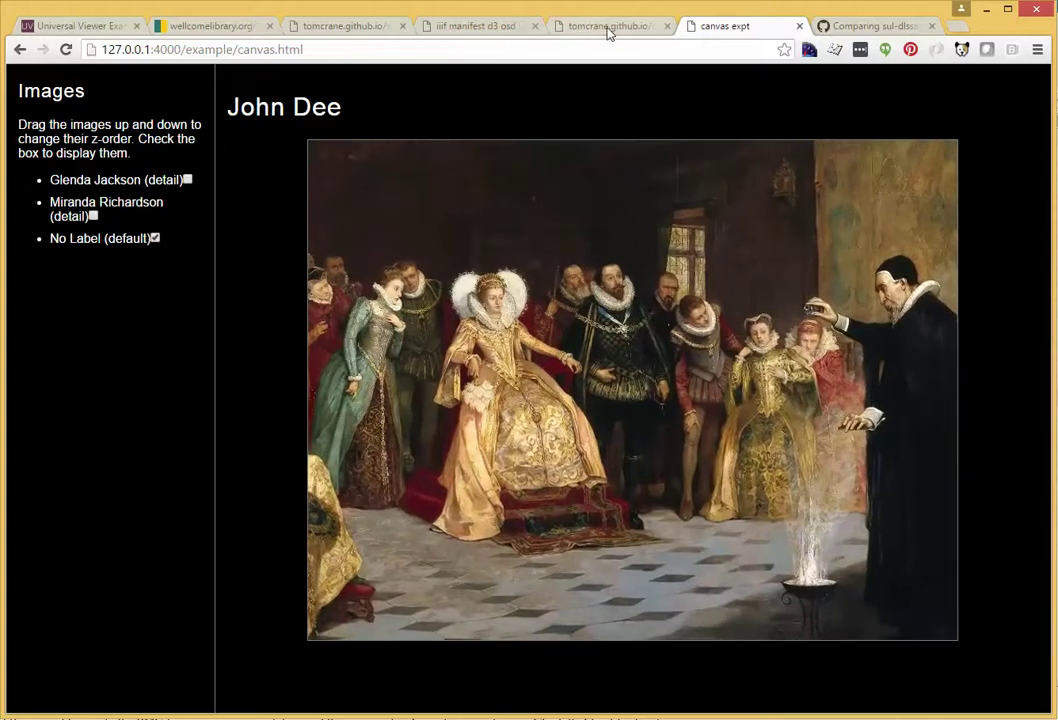
Check both '(detail)' face layers so the alternative faces overlay the queen's head.
left_click(607, 30)
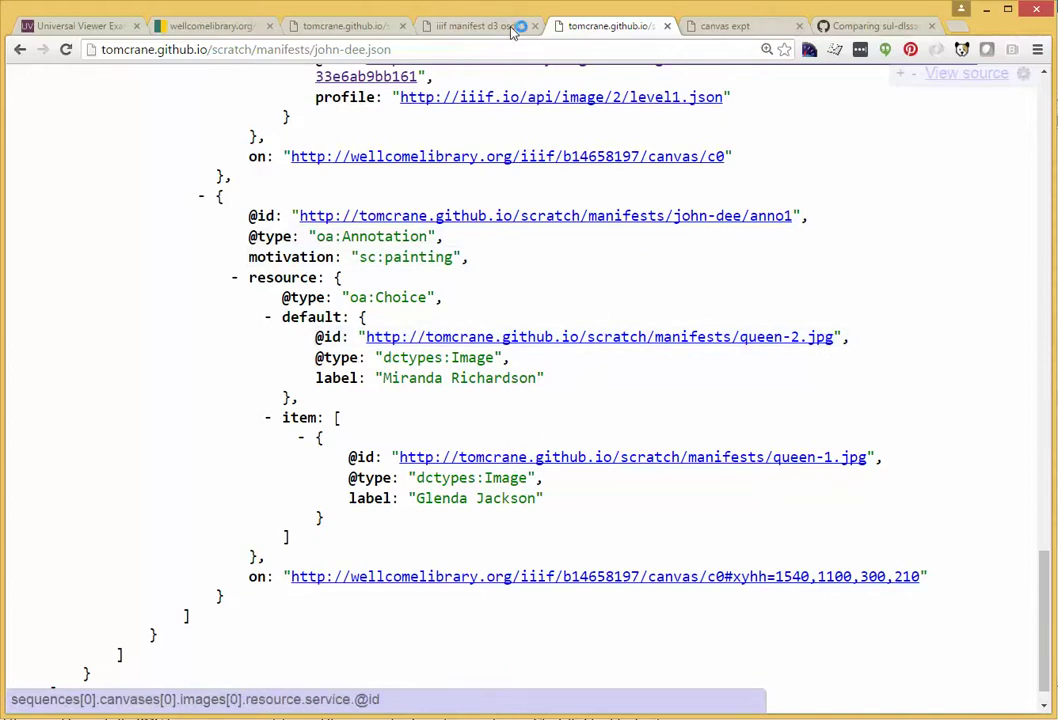
left_click(733, 30)
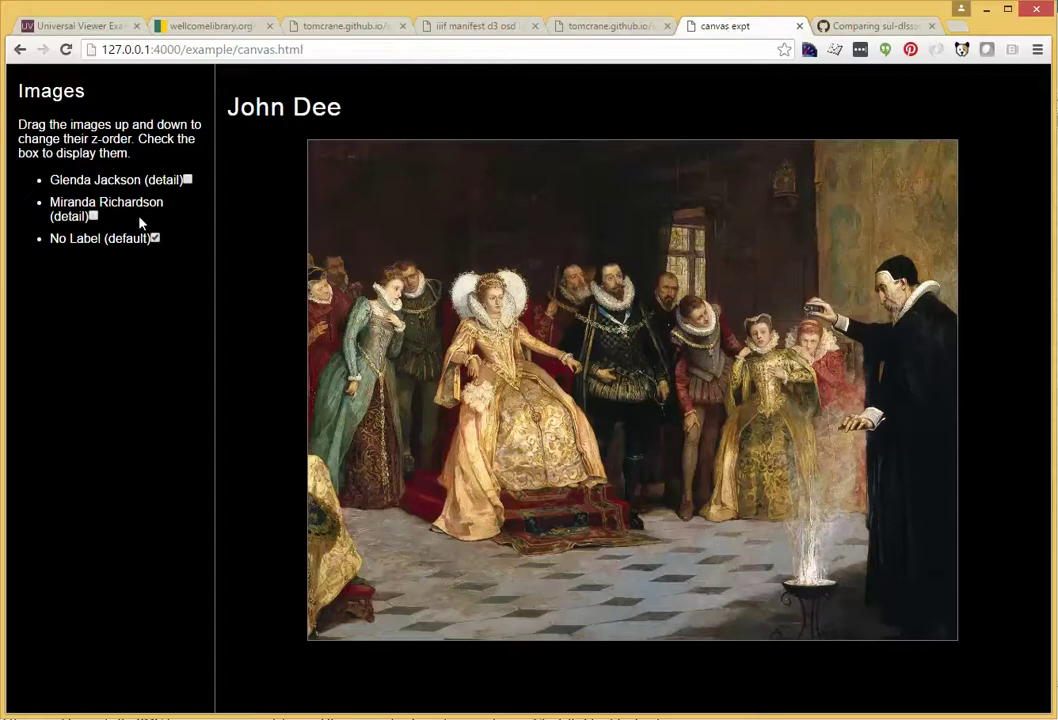
left_click(93, 216)
scroll(446, 282, "up", 4)
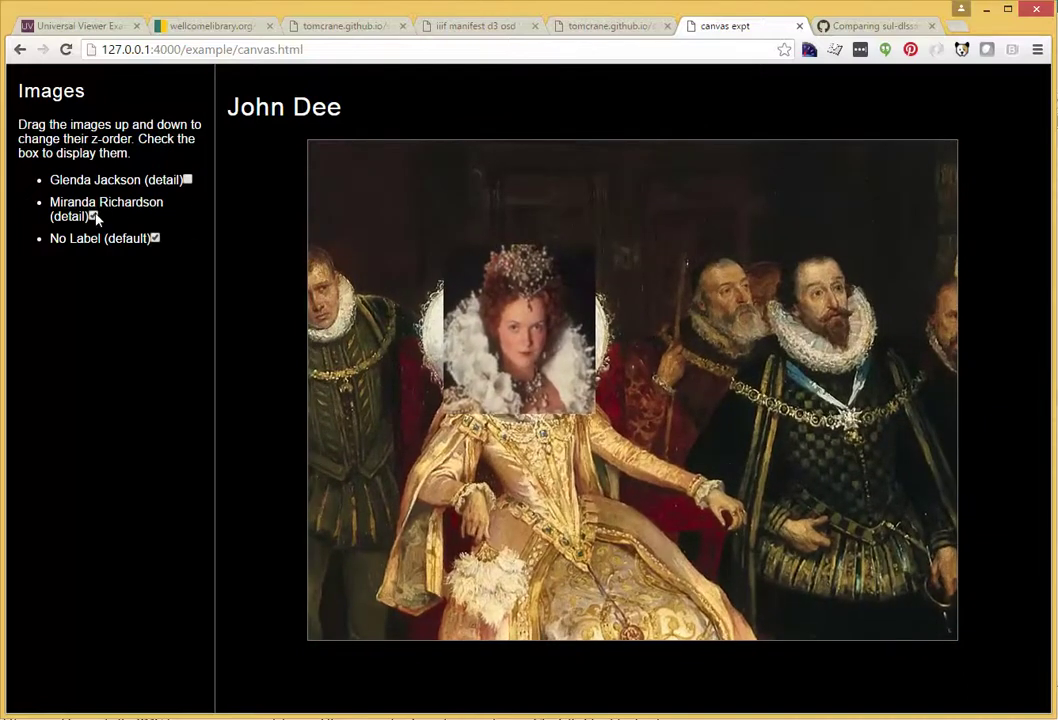
left_click(186, 181)
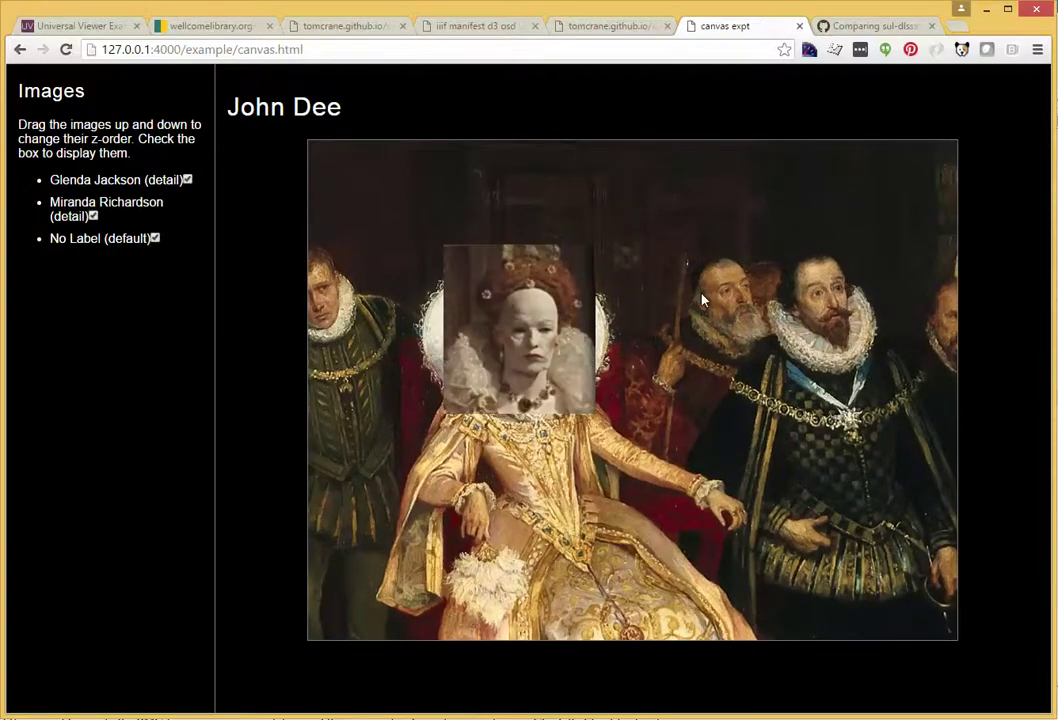
scroll(702, 298, "down", 4)
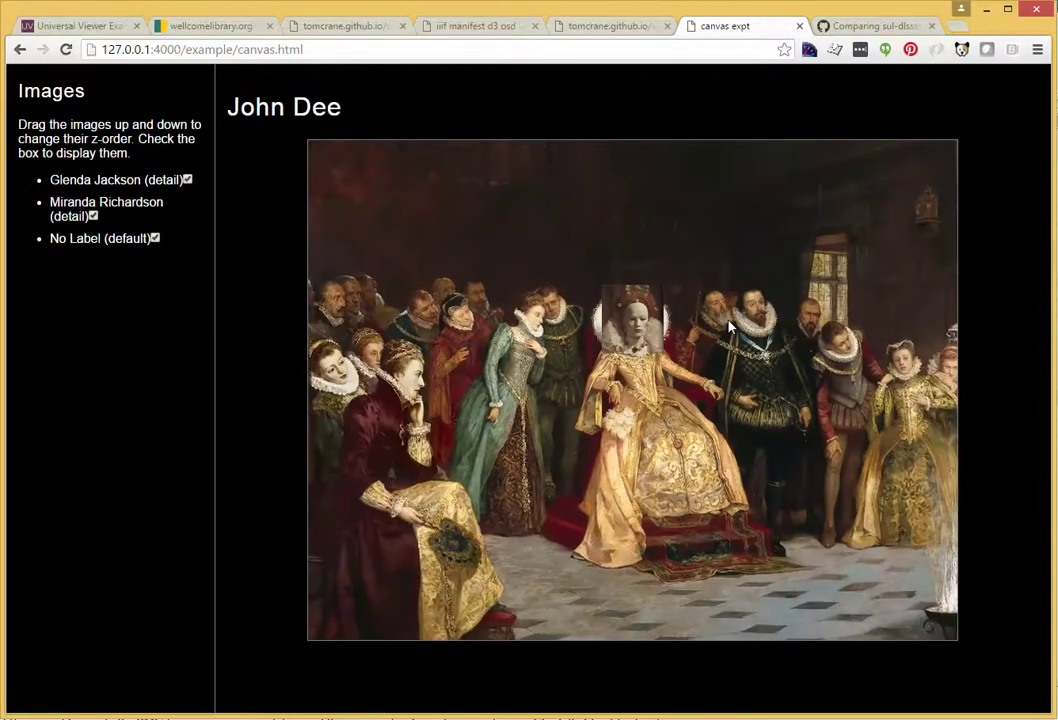